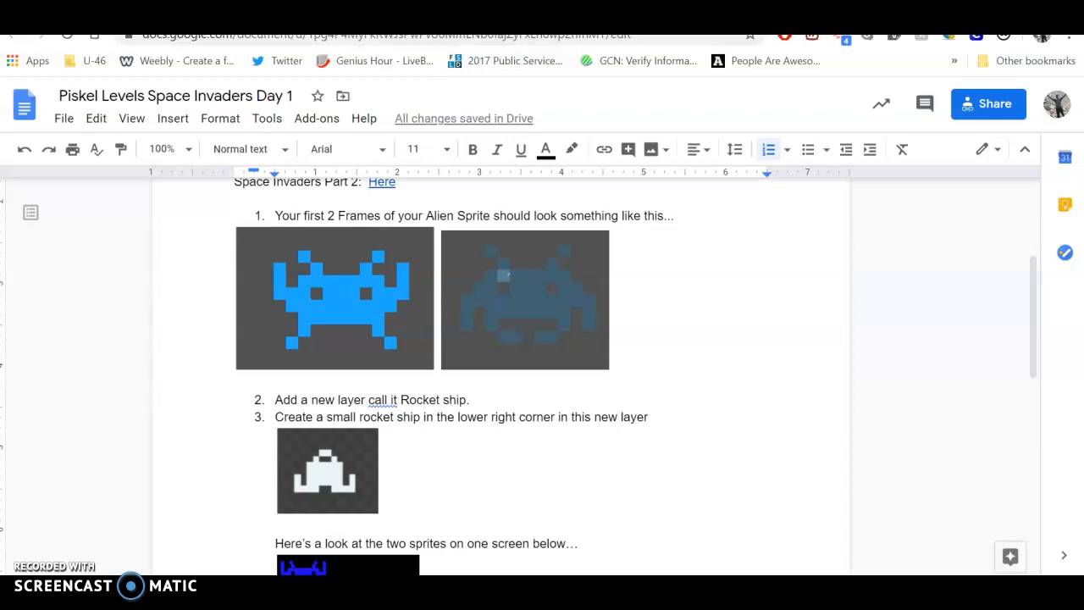
# Switch to Piskel and draw the alien's body as a filled blue #096ff7 rectangle with two eye holes near the canvas's upper-left corner
pyautogui.click(525, 12)
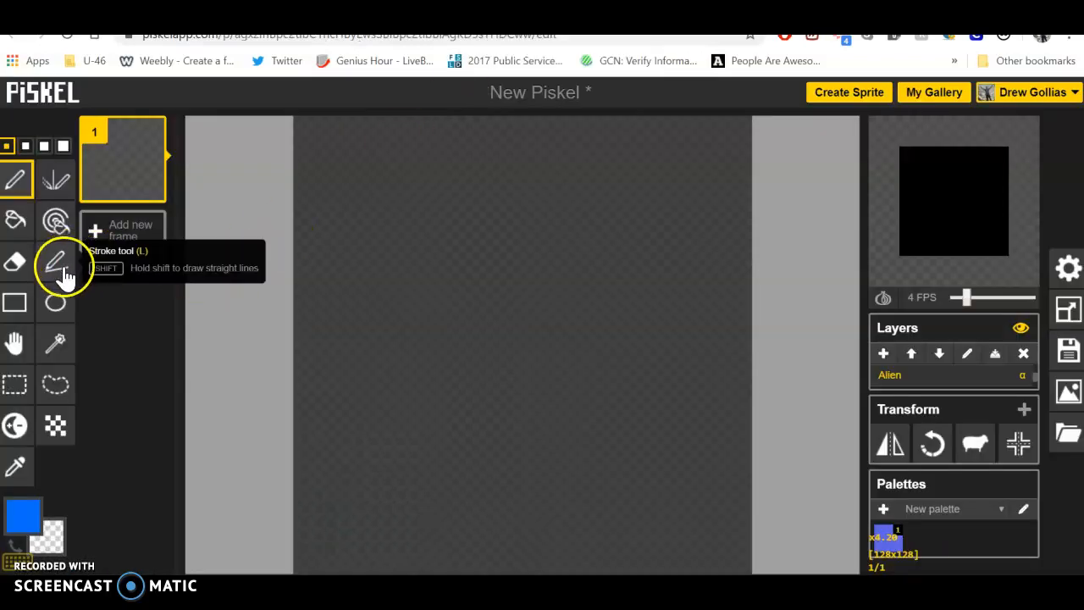
pyautogui.click(21, 303)
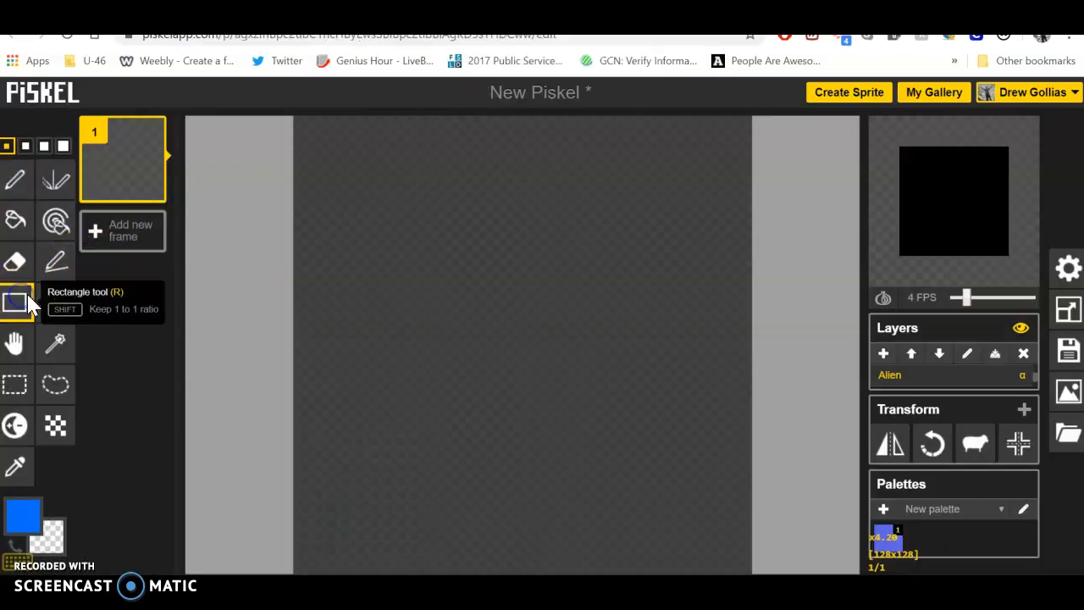
pyautogui.click(25, 514)
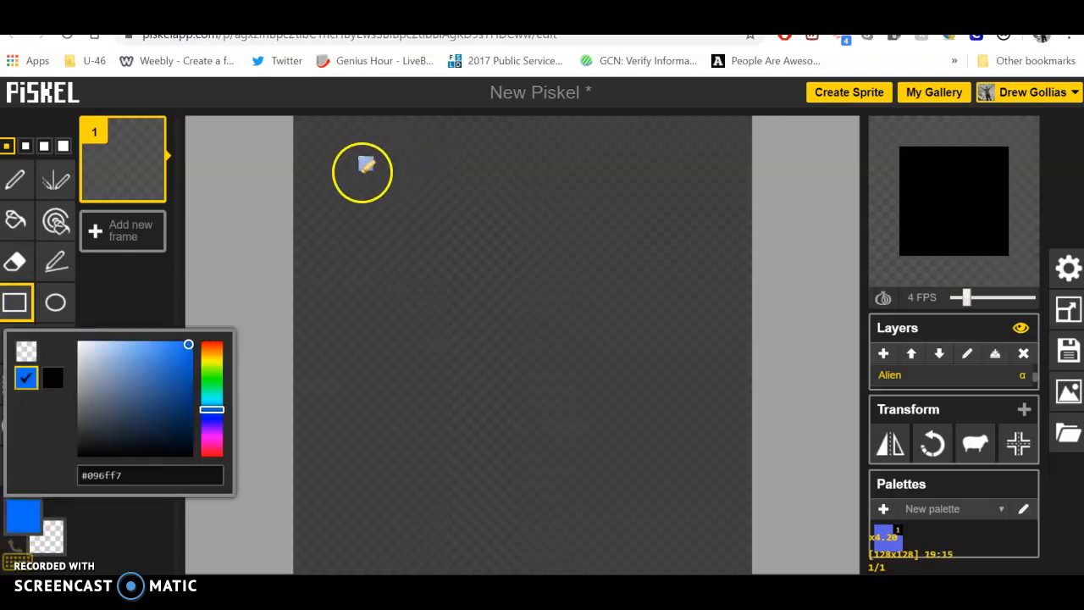
pyautogui.moveTo(328, 150); pyautogui.dragTo(386, 182)
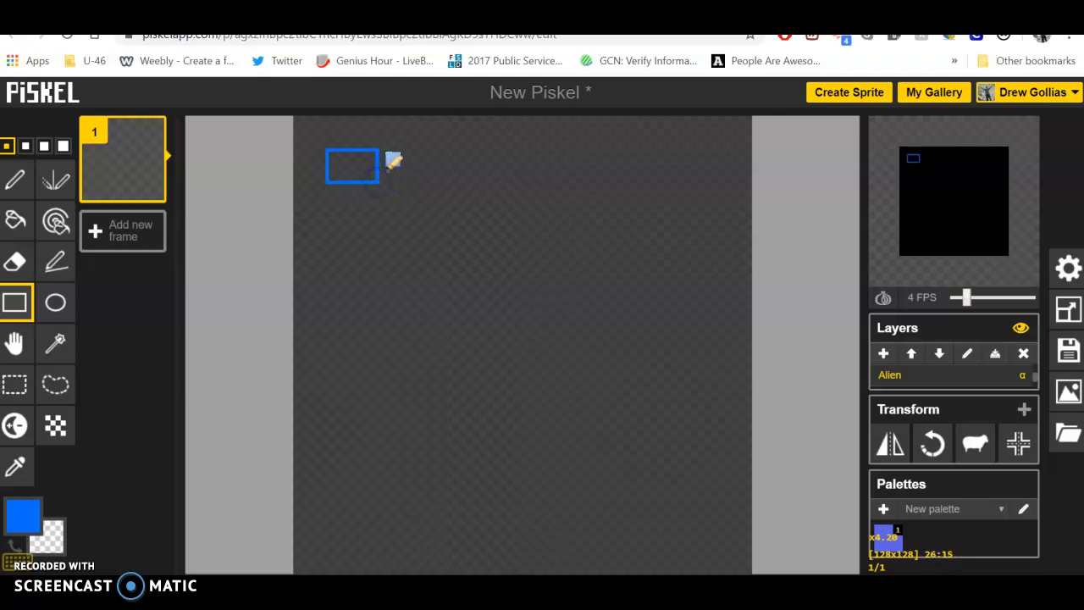
pyautogui.click(17, 177)
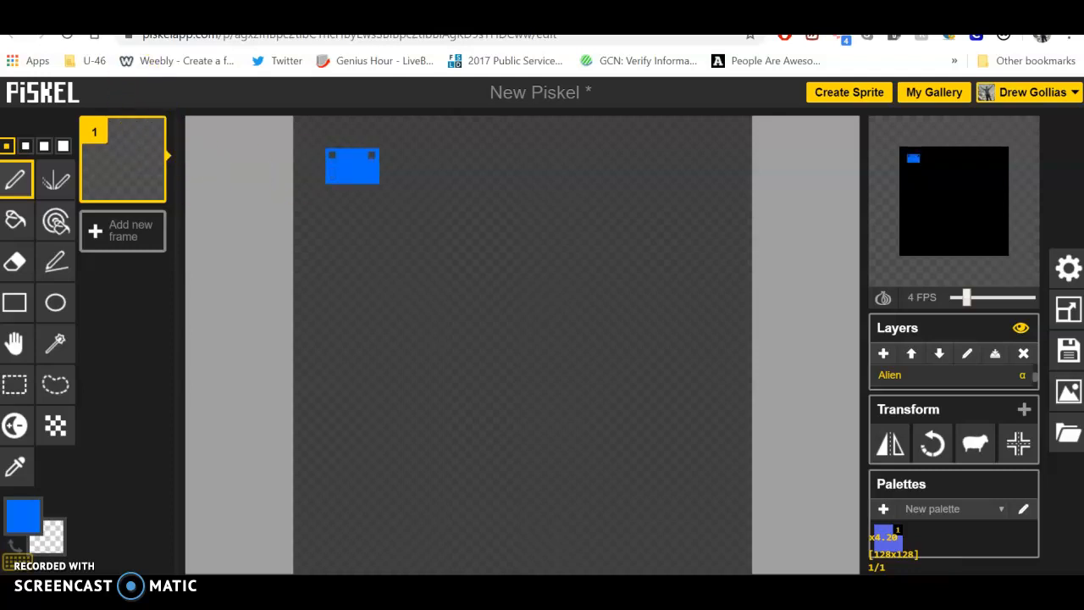
# Examine the alien reference images in the instructions document and the layers of the finished Space Invaders sprite in Piskel
pyautogui.click(339, 17)
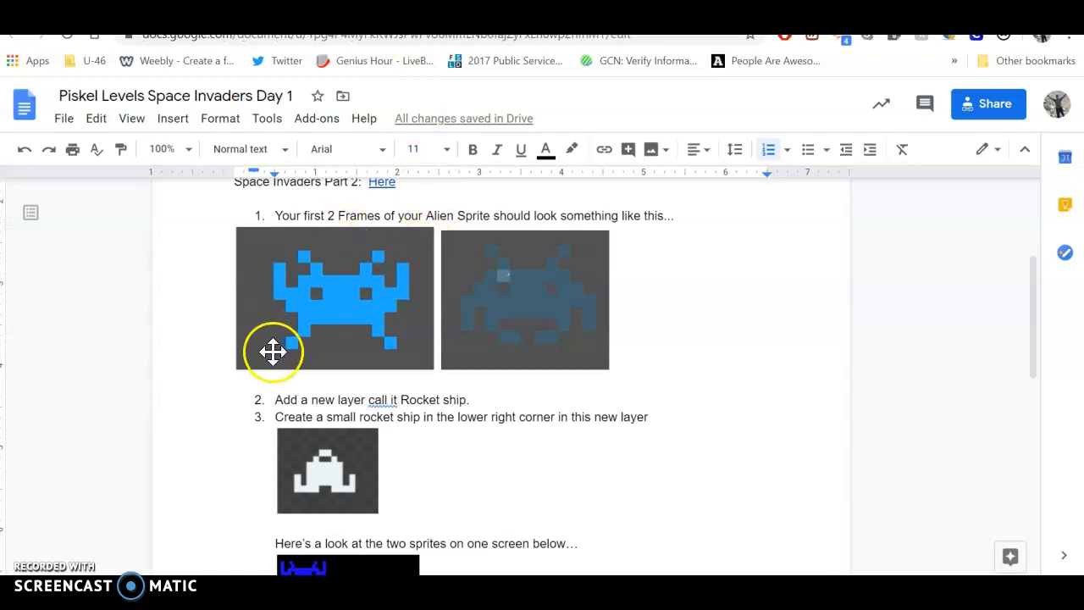
pyautogui.click(211, 17)
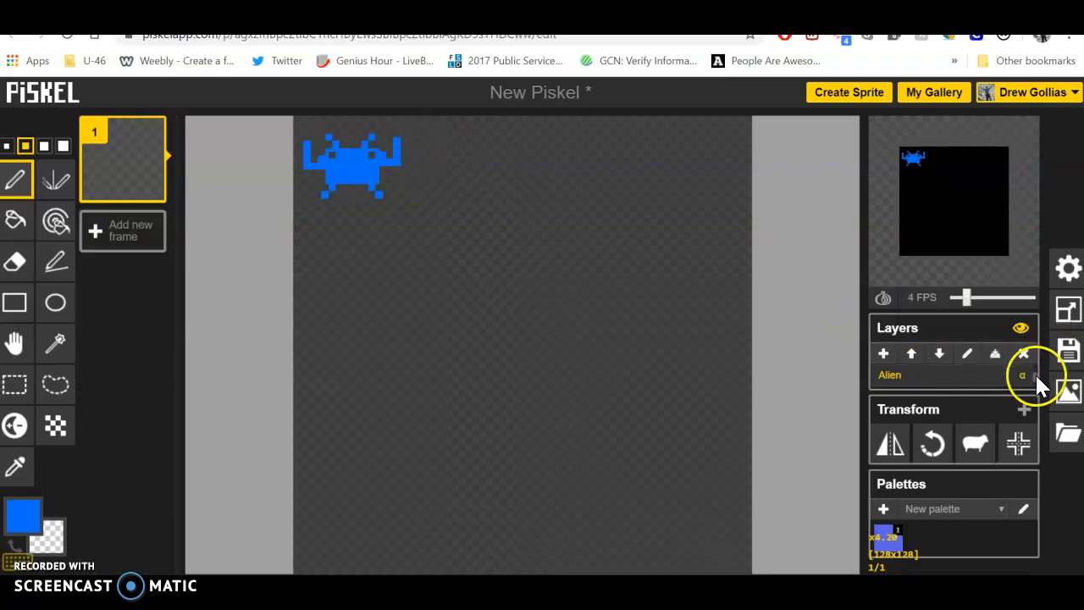
pyautogui.scroll(-1, 1035, 374)
pyautogui.scroll(2, 1033, 372)
pyautogui.click(929, 378)
pyautogui.click(596, 327)
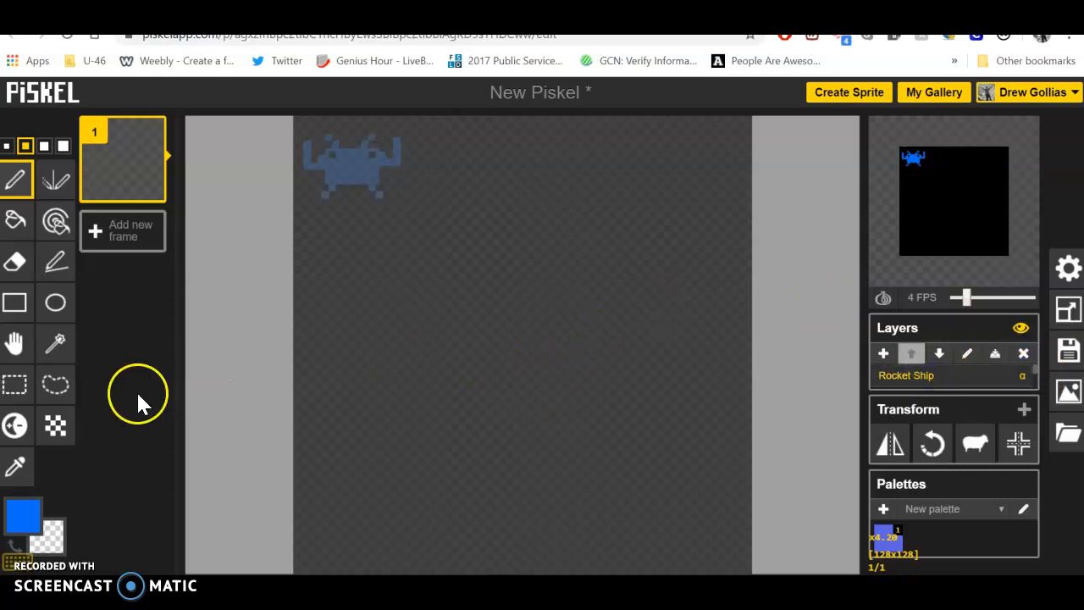
# Draw a small off-white #eff4fb rocket ship in the canvas's lower-right corner on the Rocket Ship layer, following the instructions document
pyautogui.click(25, 512)
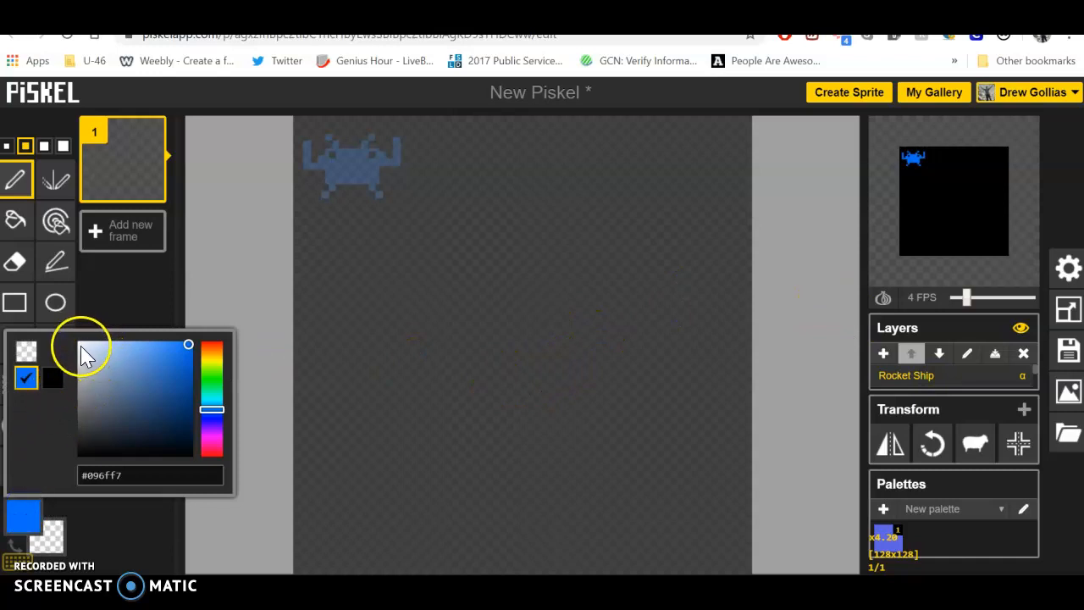
pyautogui.click(82, 345)
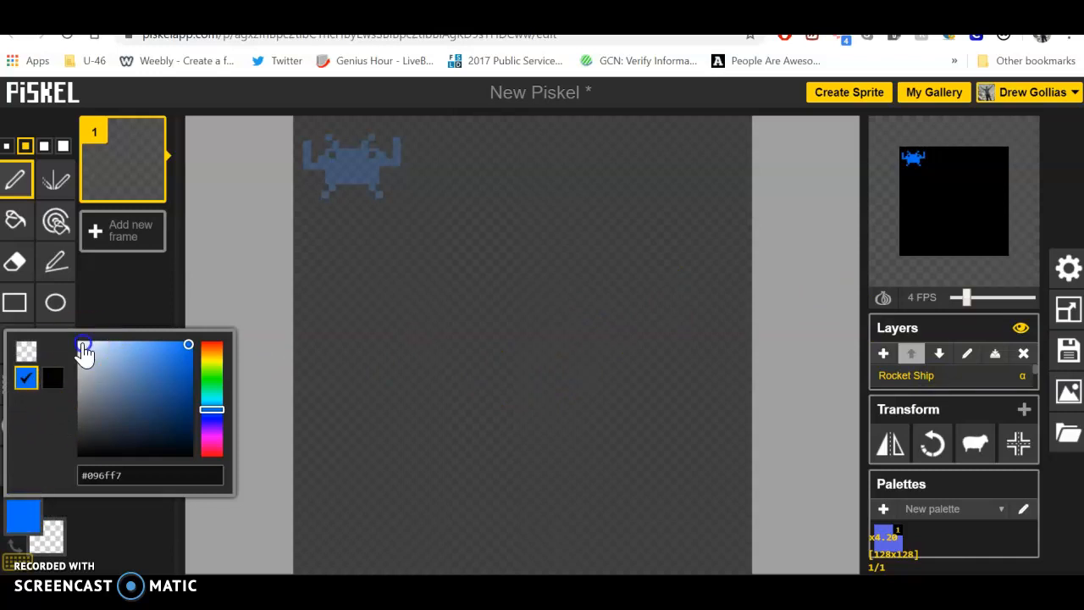
pyautogui.click(24, 513)
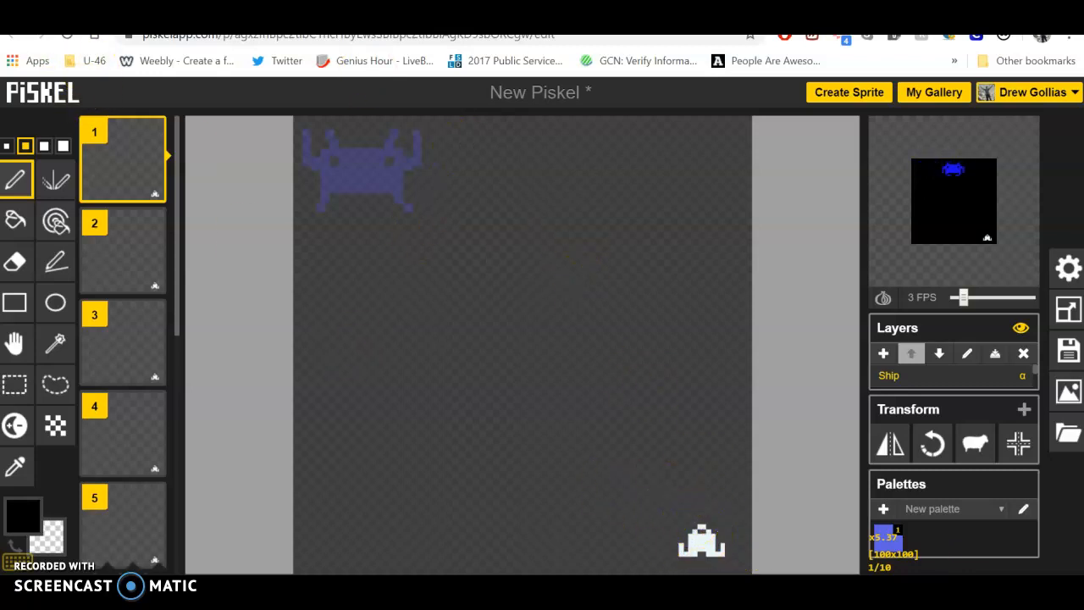
pyautogui.click(372, 12)
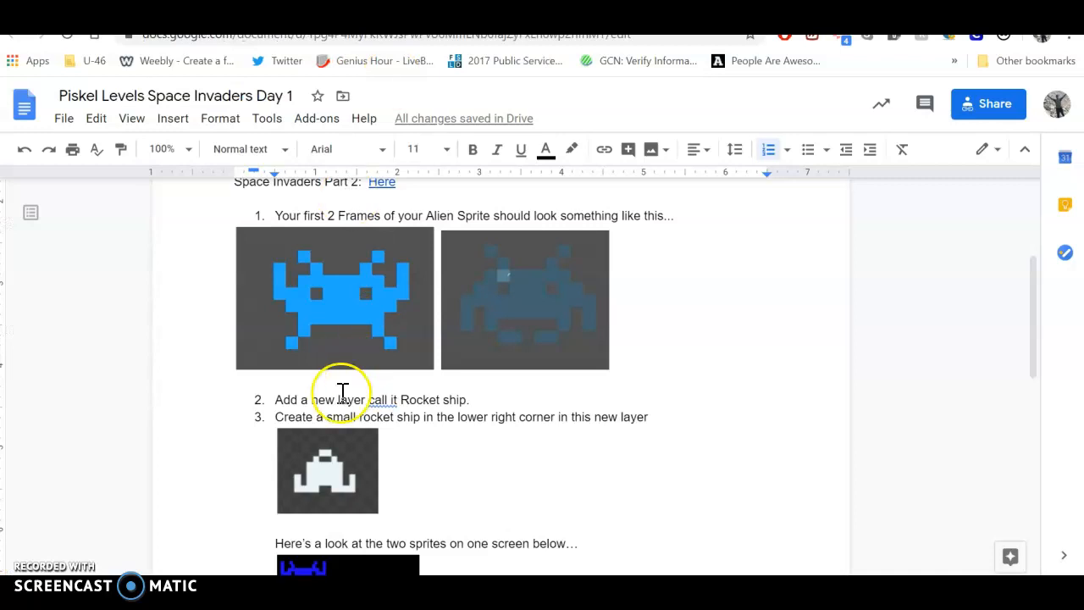
pyautogui.click(254, 11)
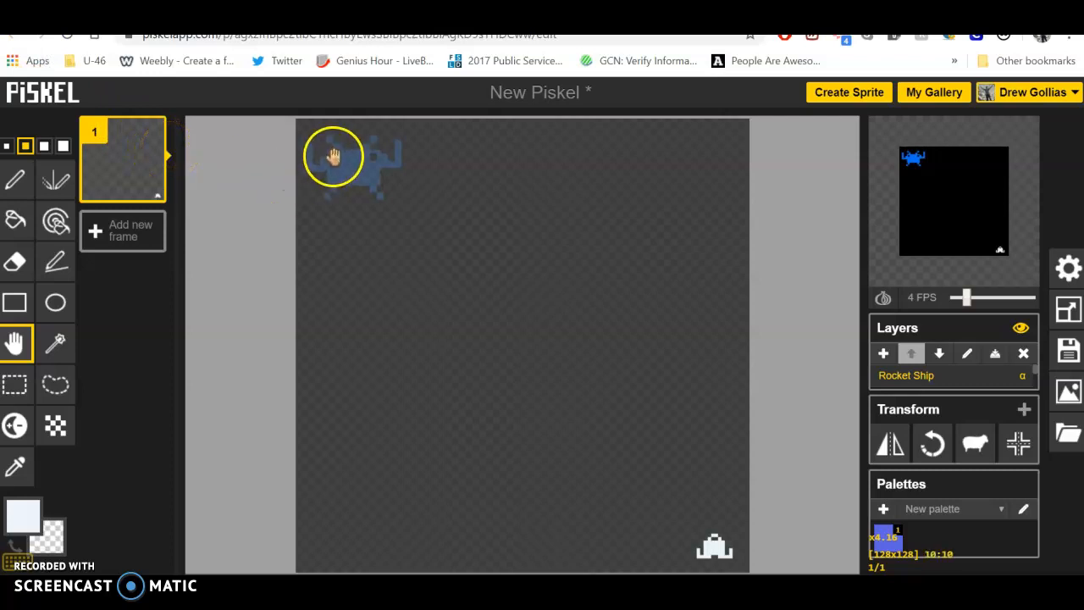
# Duplicate frame 1 and make the Alien layer active in the new frame
pyautogui.click(151, 188)
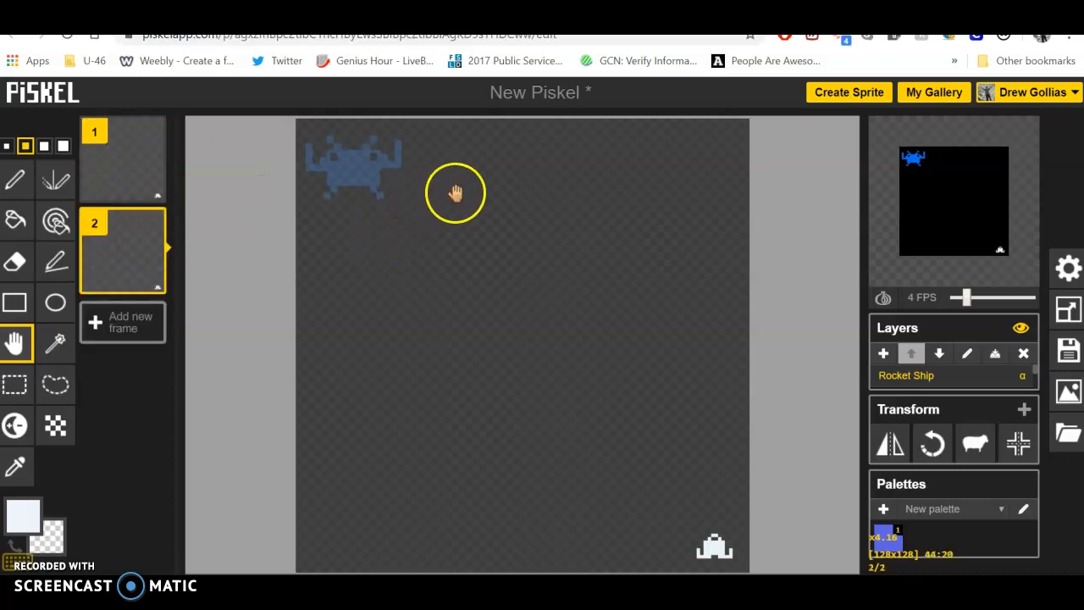
pyautogui.moveTo(1036, 366); pyautogui.dragTo(1026, 372)
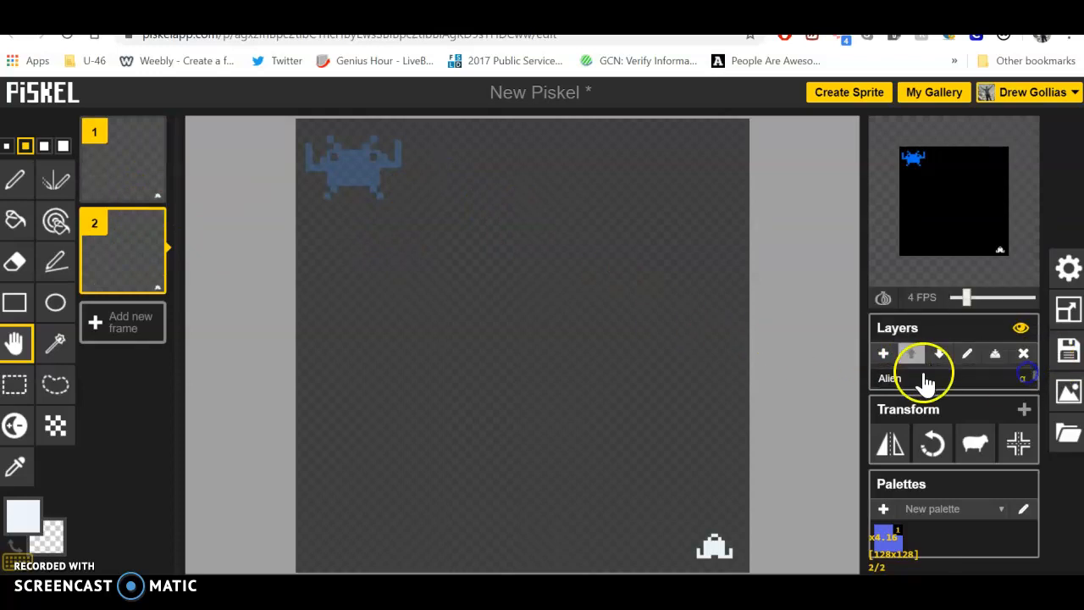
pyautogui.click(927, 381)
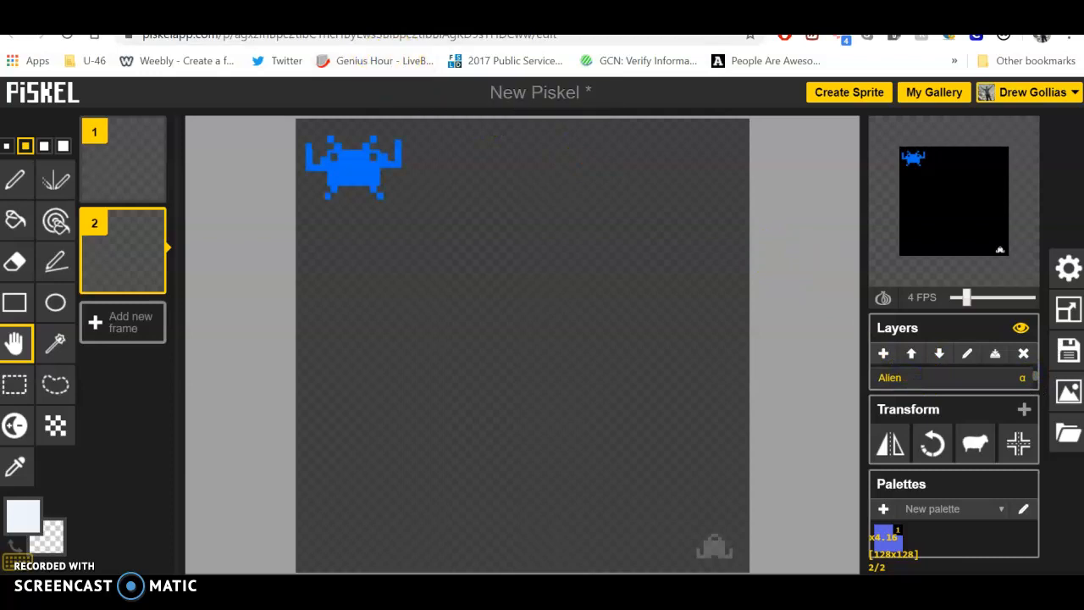
# Check the second alien pose in the instructions document and erase the upright parts of both raised arms in frame 2
pyautogui.click(396, 12)
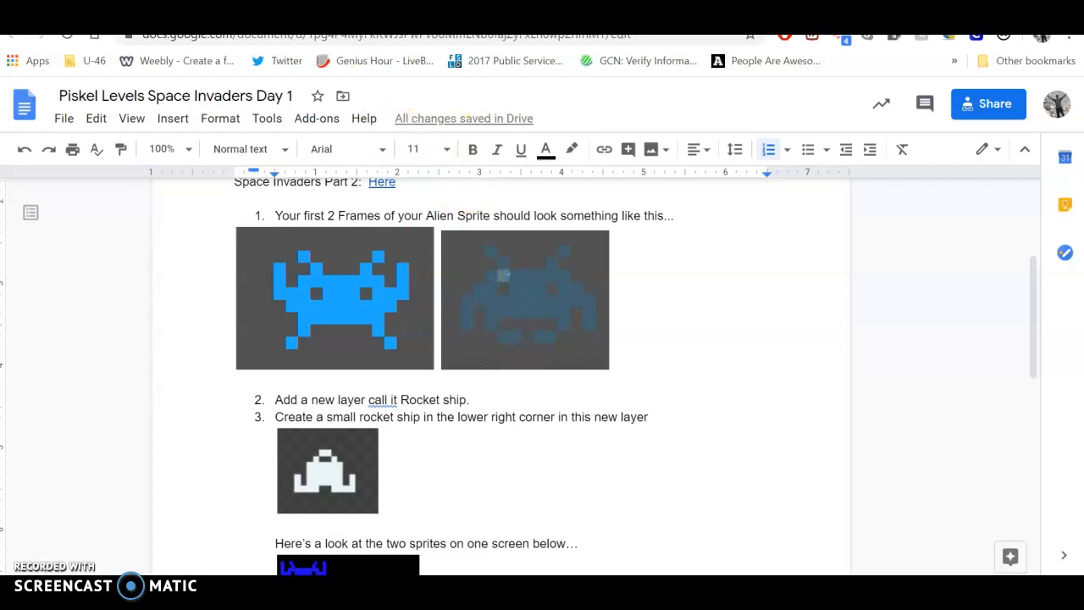
pyautogui.click(499, 12)
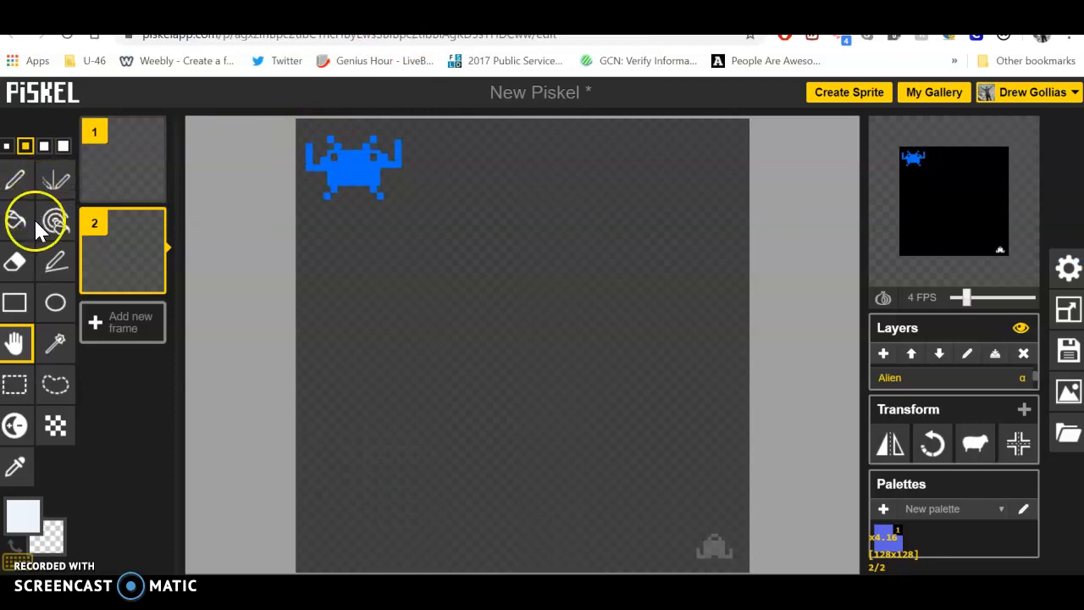
pyautogui.click(20, 261)
pyautogui.moveTo(279, 167); pyautogui.dragTo(314, 142)
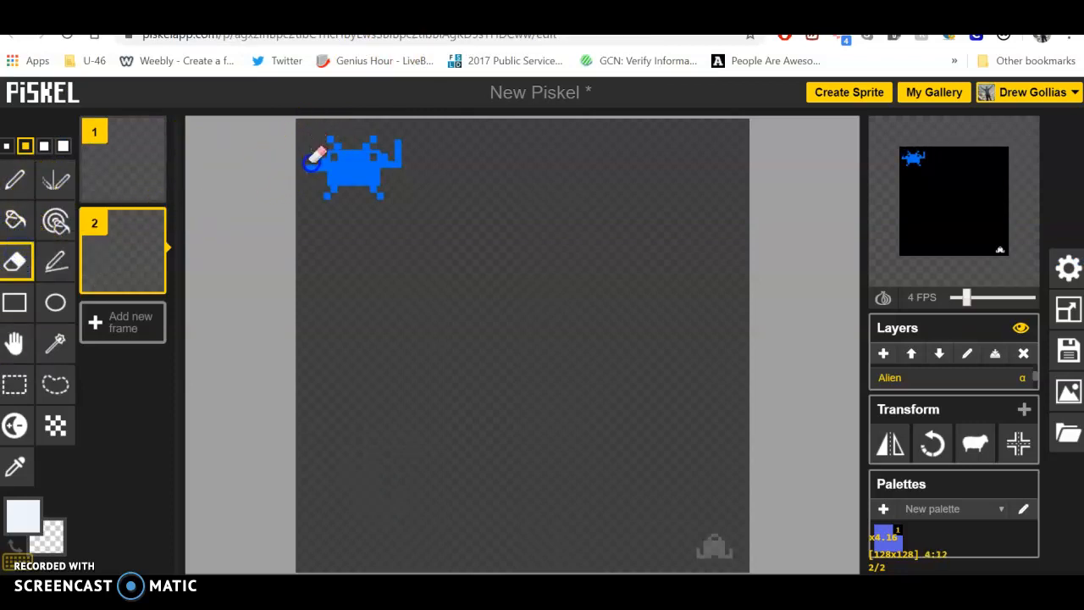
pyautogui.moveTo(392, 138); pyautogui.dragTo(403, 148)
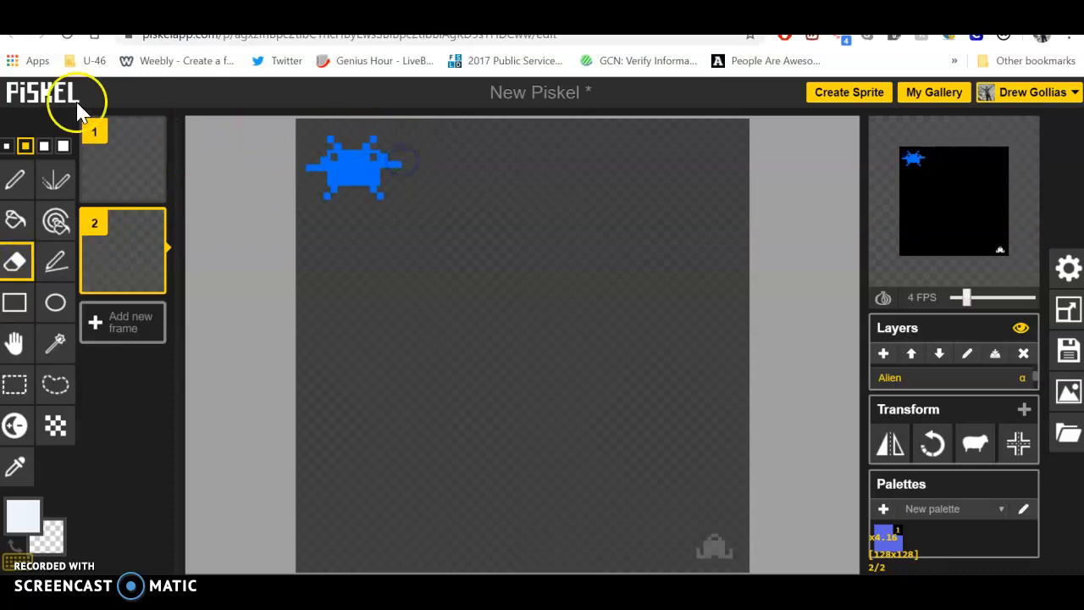
# Draw both of the alien's arms pointing downward in frame 2 with the Pen tool in the alien's blue
pyautogui.click(14, 180)
pyautogui.click(336, 178)
pyautogui.moveTo(336, 178); pyautogui.dragTo(312, 172)
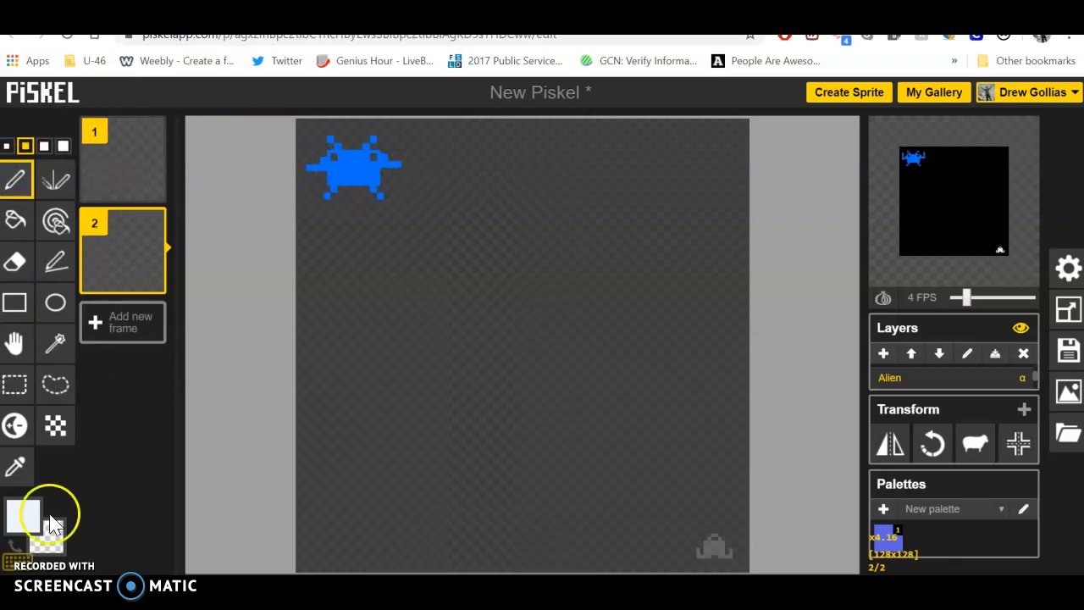
pyautogui.click(24, 513)
pyautogui.click(56, 380)
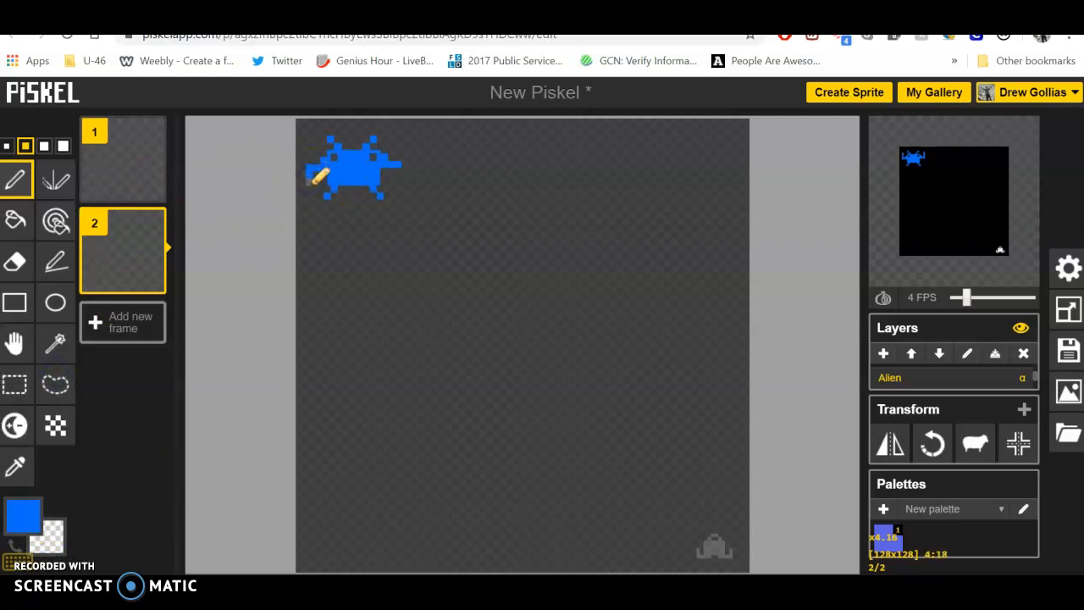
pyautogui.click(394, 171)
pyautogui.click(225, 156)
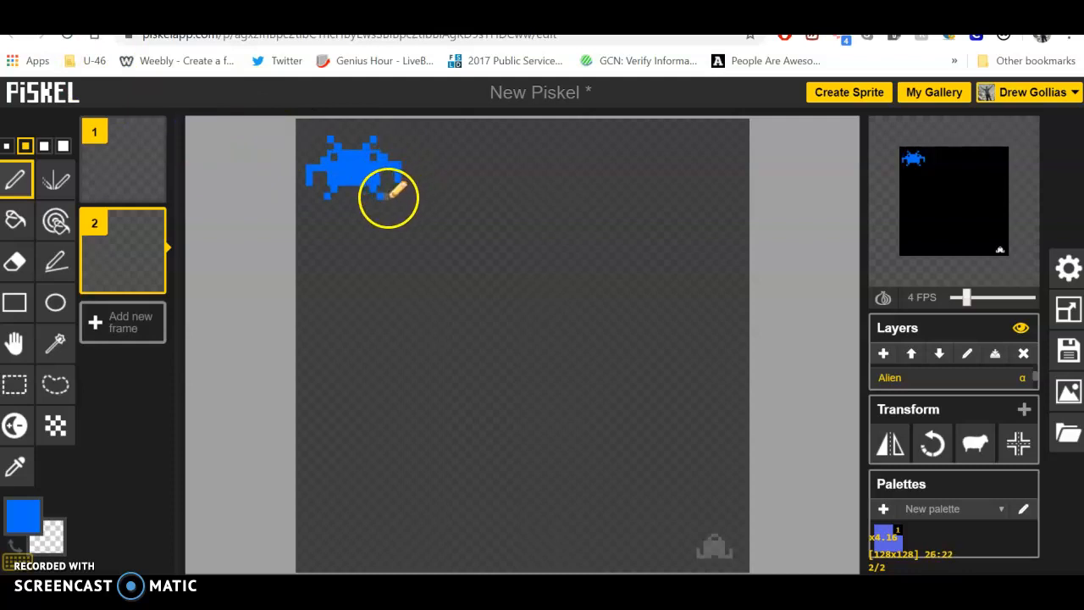
# Erase the alien's outward-pointing feet in frame 2 and redraw them in blue pointing inward
pyautogui.click(15, 262)
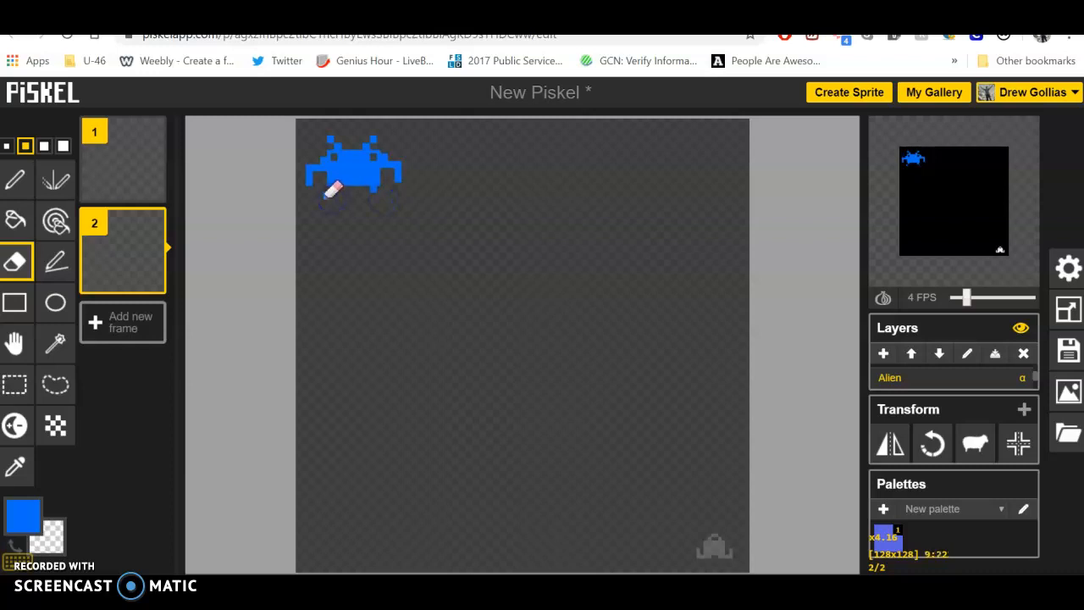
pyautogui.click(24, 186)
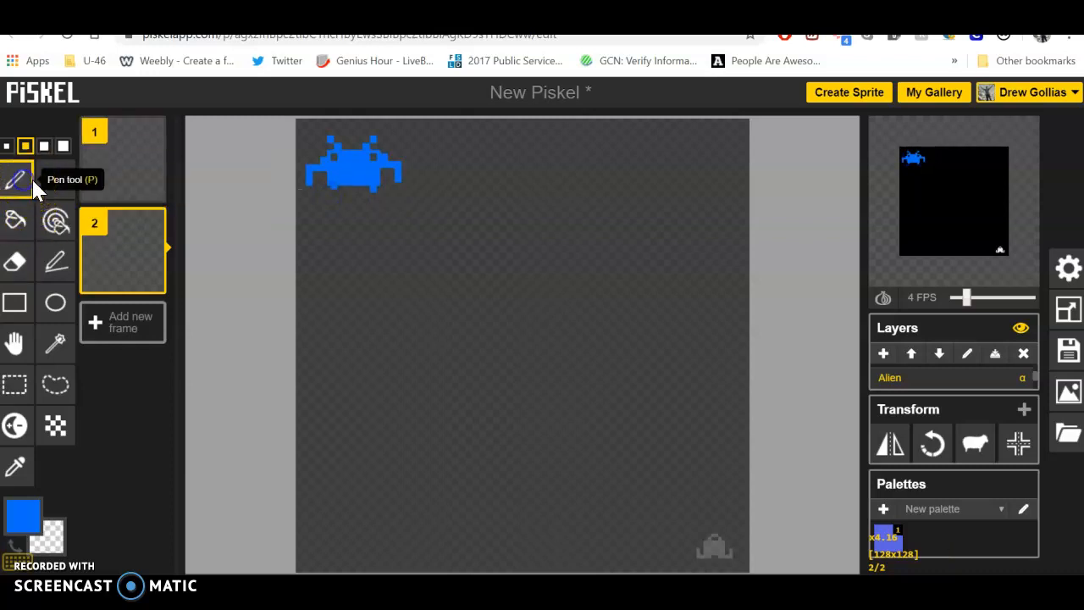
pyautogui.click(336, 193)
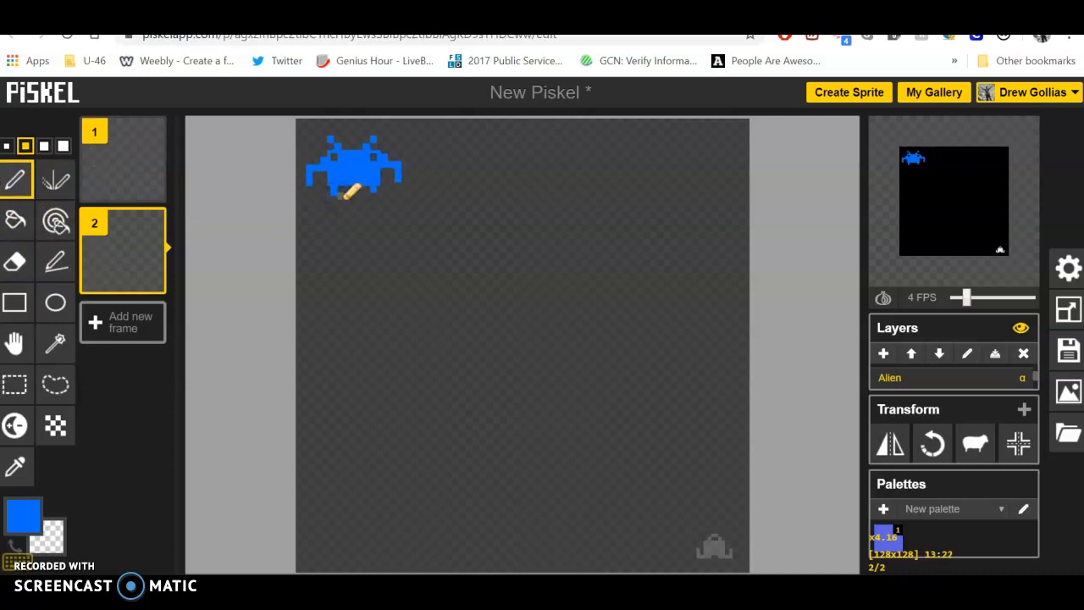
pyautogui.click(374, 197)
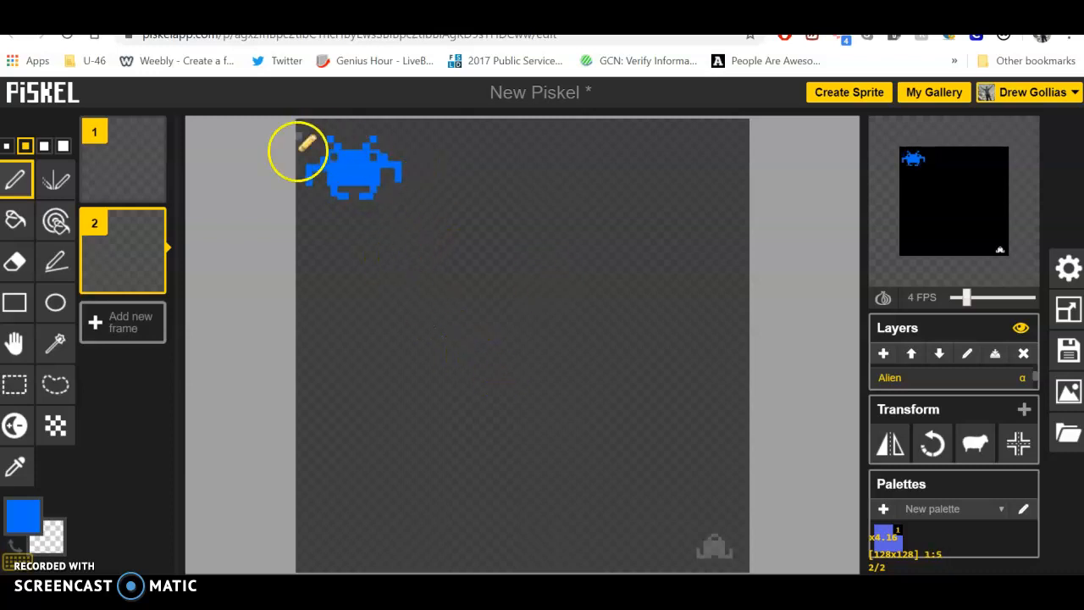
# Compare the alien in frames 1 and 2 and view the animation in an enlarged separate preview window
pyautogui.click(128, 132)
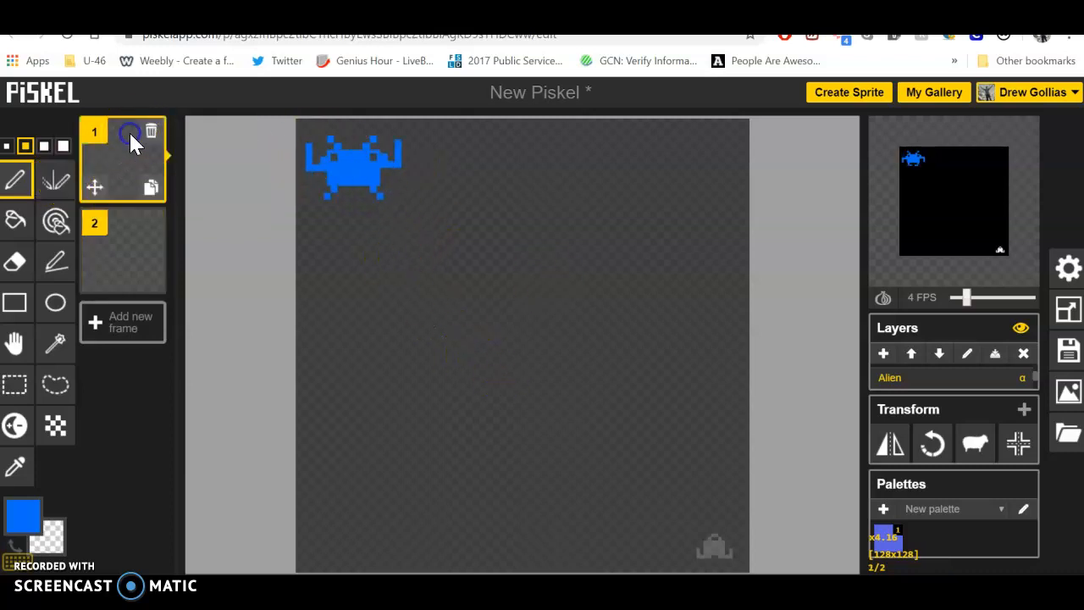
pyautogui.click(140, 247)
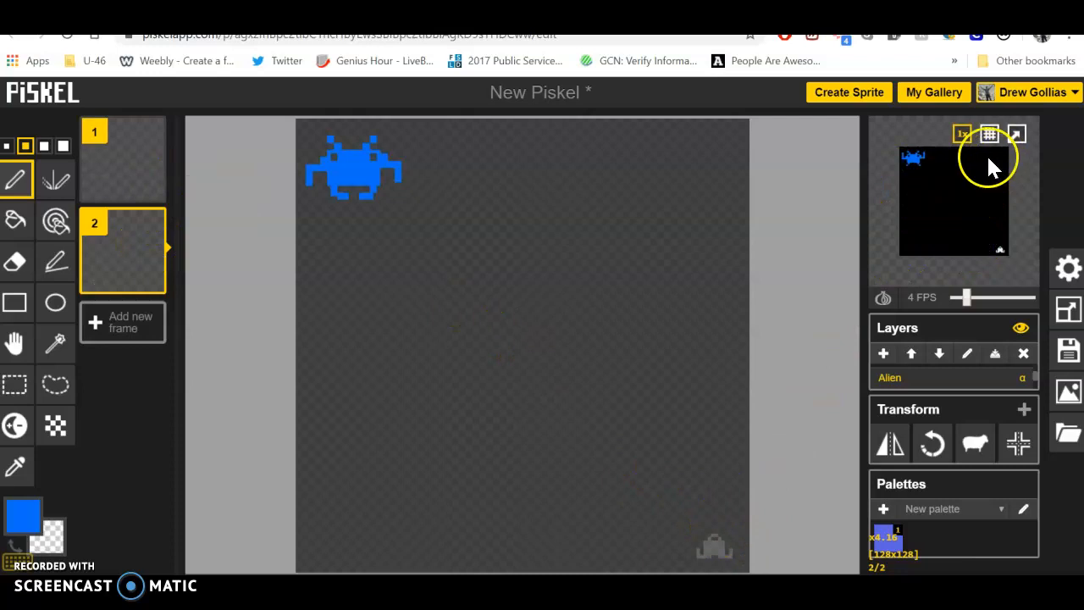
pyautogui.click(1016, 135)
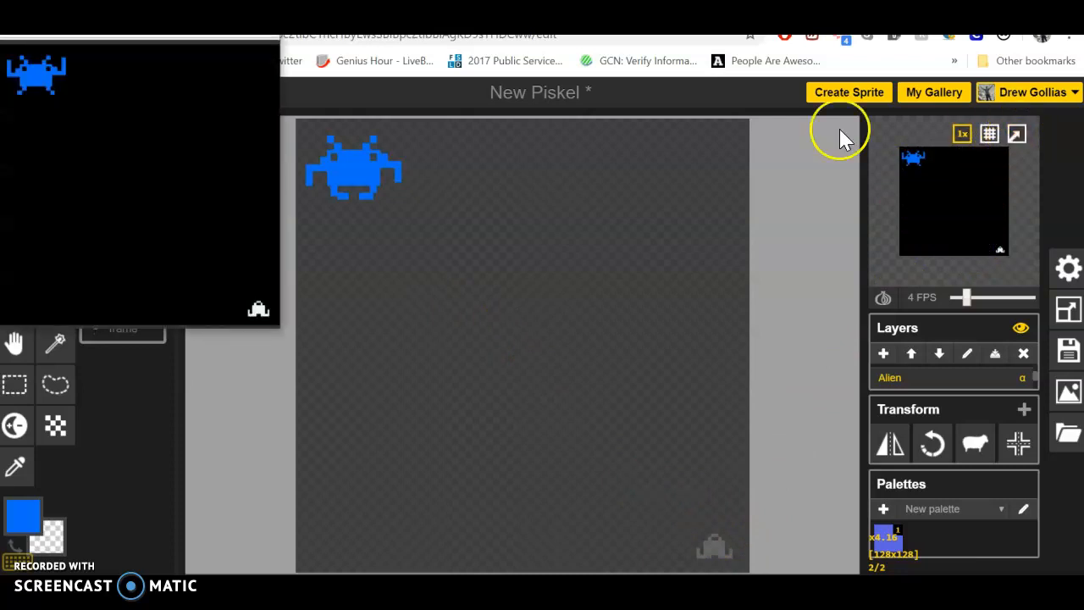
pyautogui.click(221, 36)
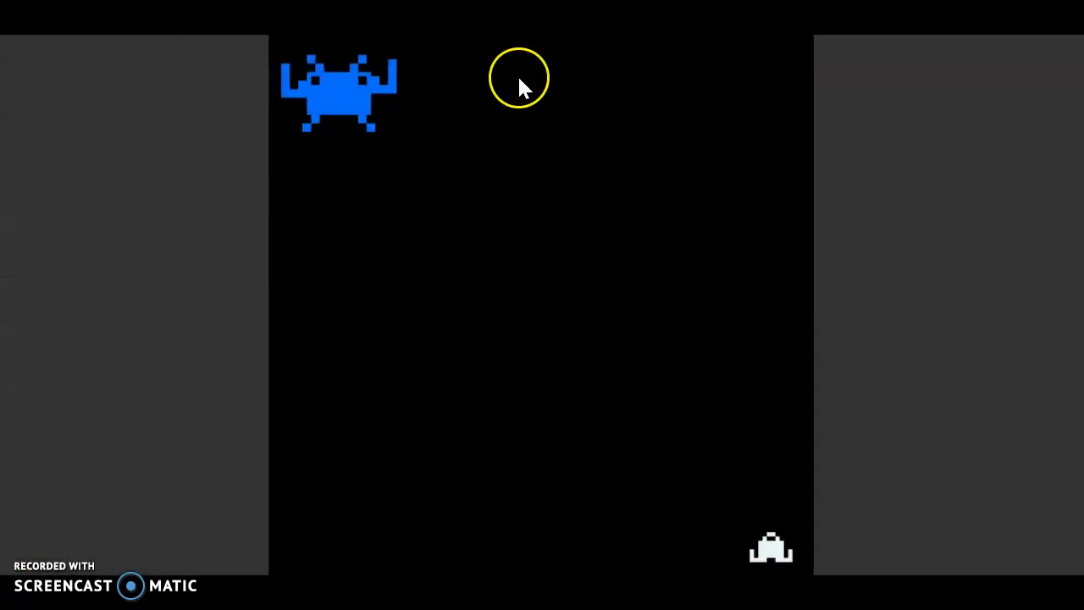